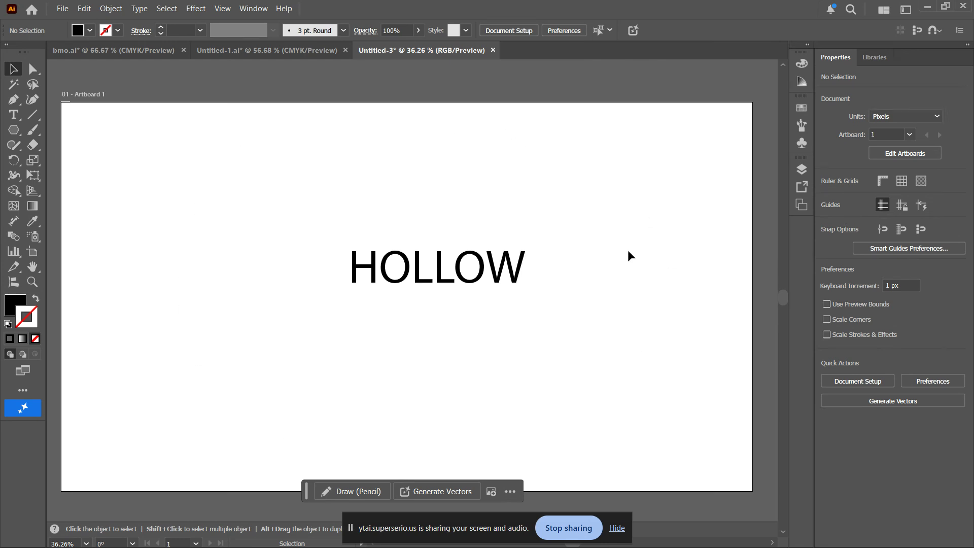
- Move the existing HOLLOW text slightly to the left
{"action": "left_click_drag", "start_coordinate": [475, 273], "coordinate": [453, 280]}
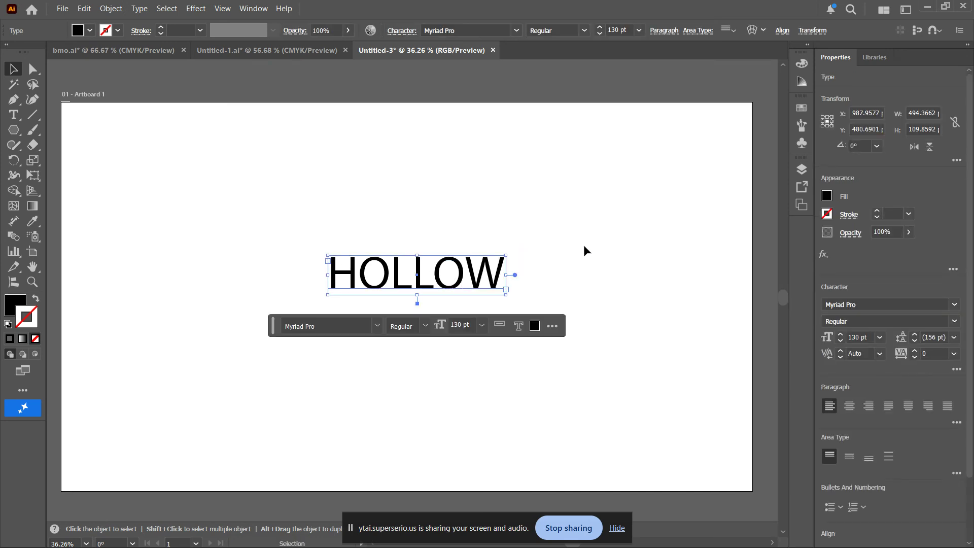
{"action": "left_click", "coordinate": [608, 236]}
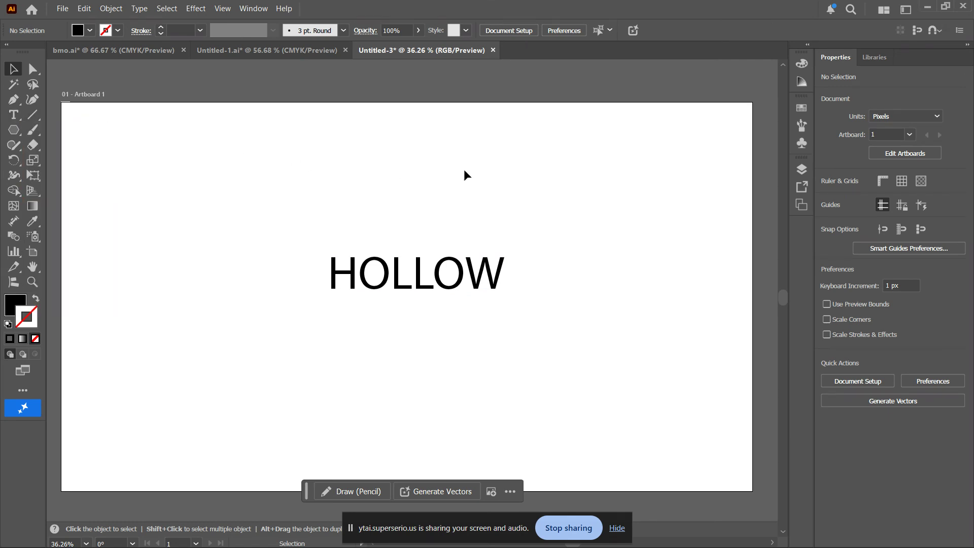
- Create a new text object near the top of the artboard reading HOLLOW TEXT
{"action": "key", "text": "t"}
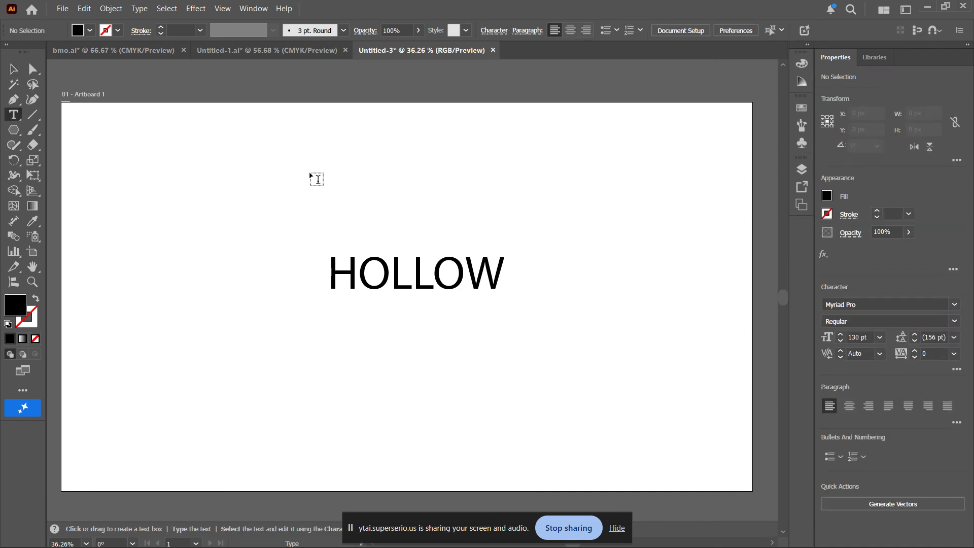
{"action": "left_click", "coordinate": [326, 177]}
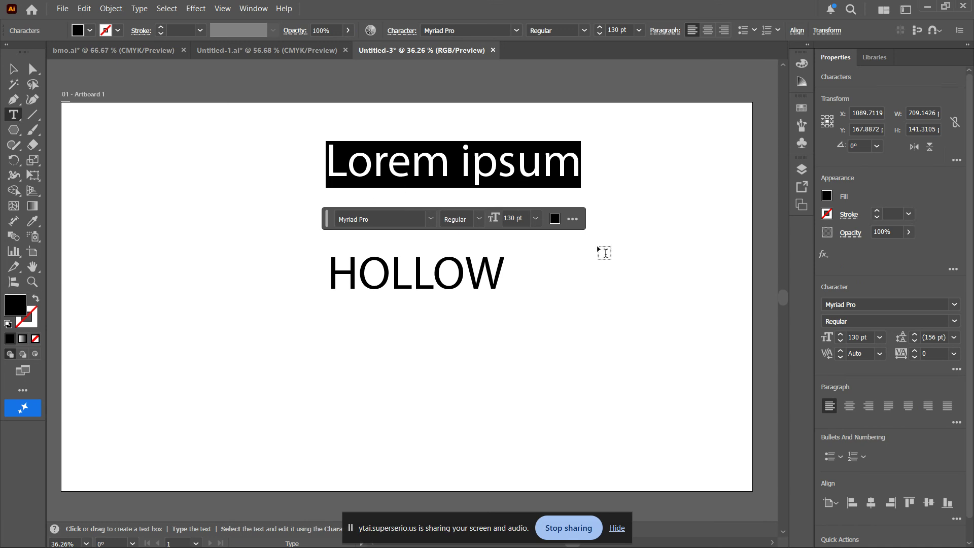
{"action": "type", "text": "HOLL"}
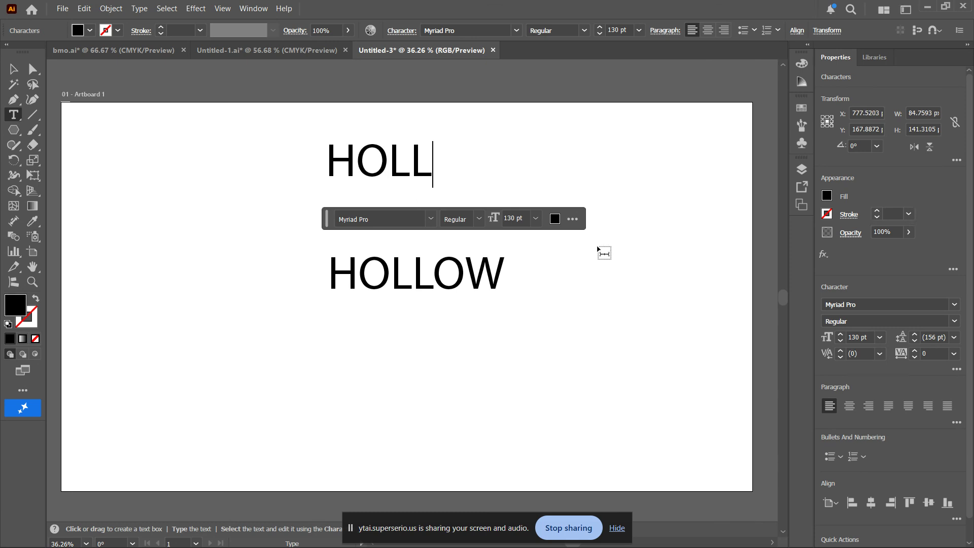
{"action": "type", "text": "OW TEXT"}
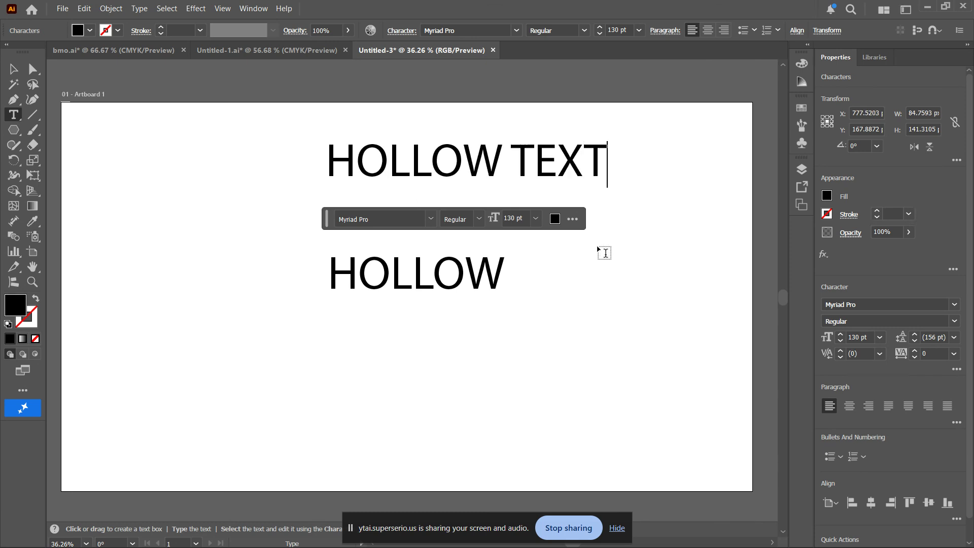
- Delete the original HOLLOW text object
{"action": "left_click", "coordinate": [13, 68]}
{"action": "left_click", "coordinate": [439, 279]}
{"action": "key", "text": "Delete"}
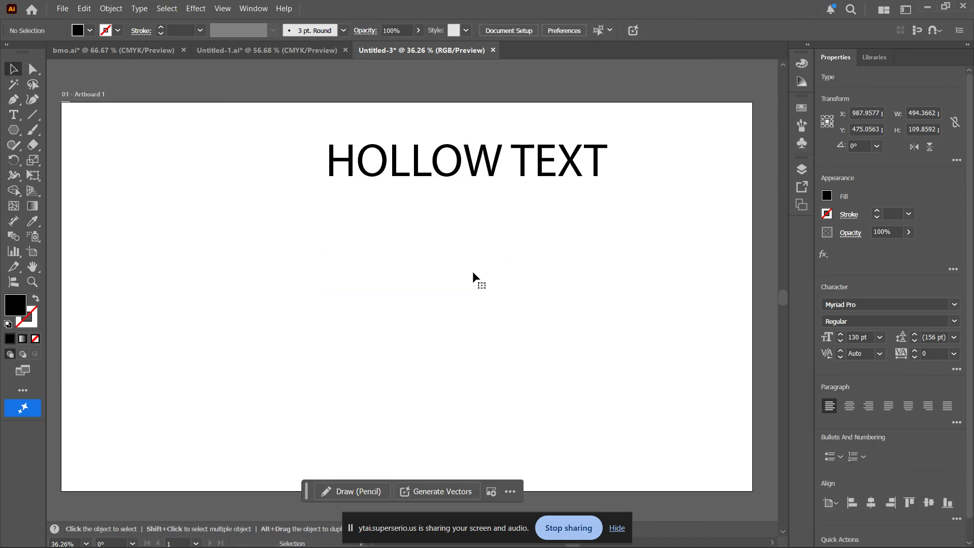
- Move the HOLLOW TEXT object down to the middle of the artboard
{"action": "left_click", "coordinate": [540, 168]}
{"action": "left_click_drag", "start_coordinate": [550, 162], "coordinate": [509, 263]}
{"action": "left_click", "coordinate": [601, 203]}
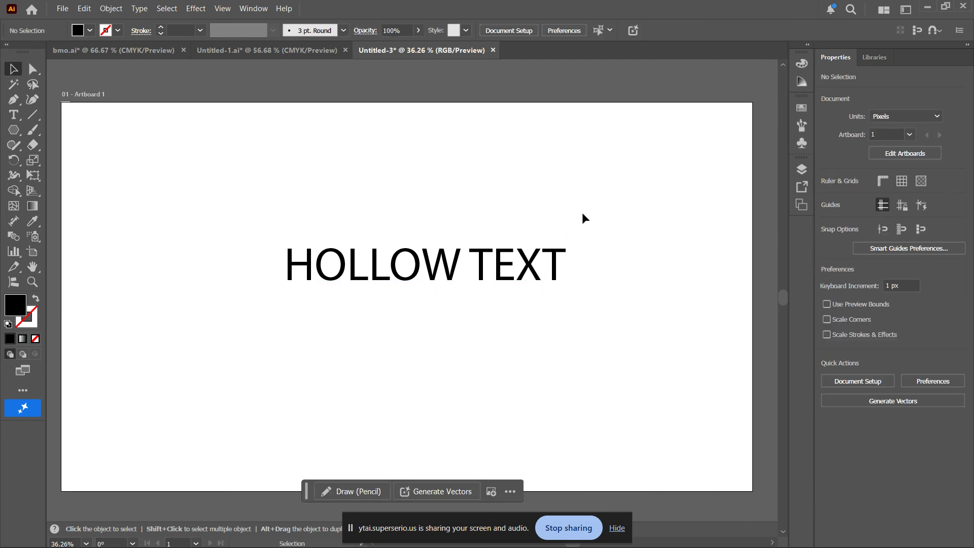
- Enlarge the HOLLOW TEXT slightly to about 132.7 pt and set its fill to none
{"action": "left_click", "coordinate": [520, 264]}
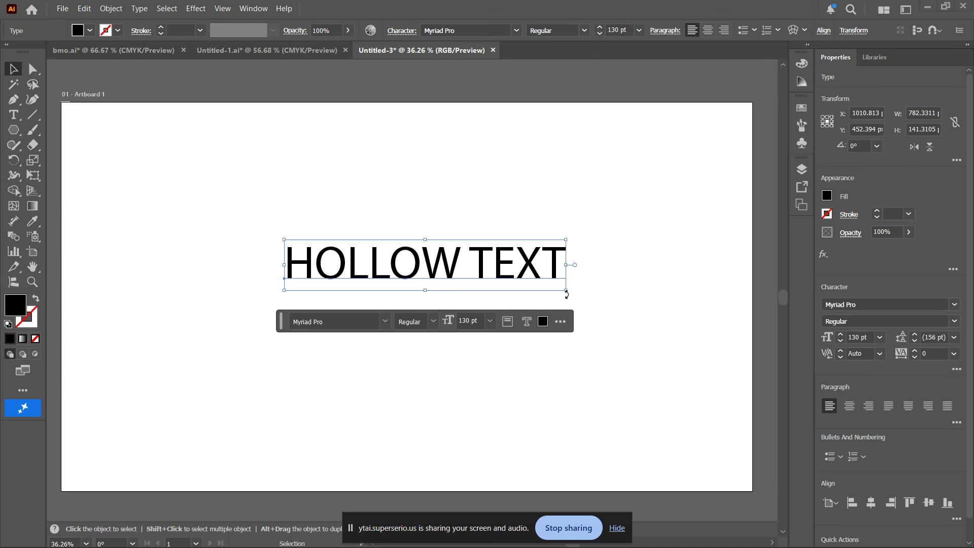
{"action": "mouse_move", "coordinate": [567, 293]}
{"action": "left_mouse_down"}
{"action": "mouse_move", "coordinate": [602, 326]}
{"action": "mouse_move", "coordinate": [571, 299]}
{"action": "left_mouse_up"}
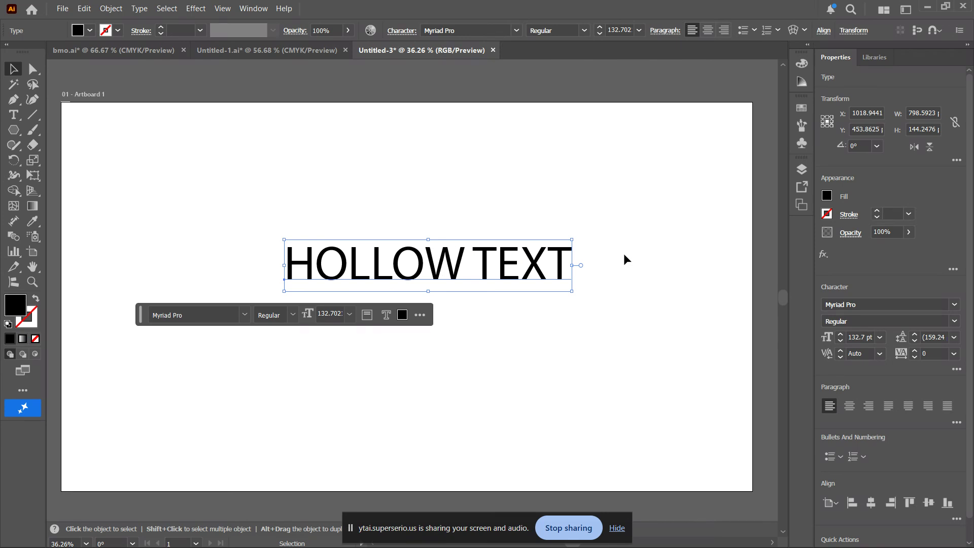
{"action": "left_click", "coordinate": [826, 195]}
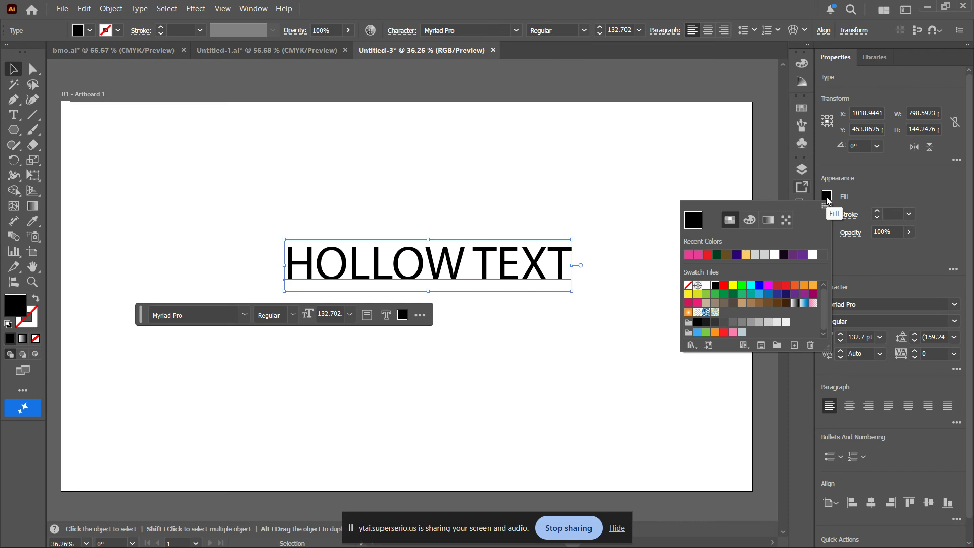
{"action": "left_click", "coordinate": [826, 199]}
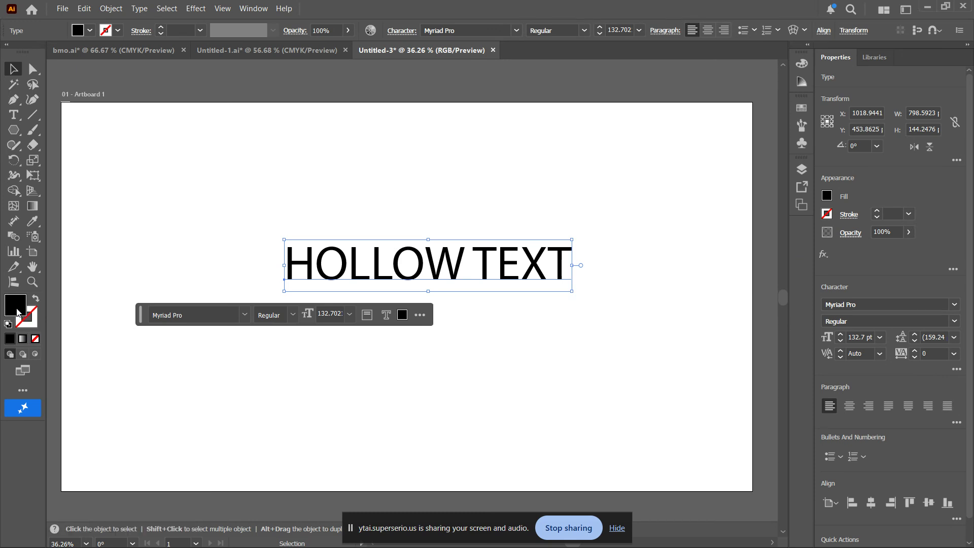
{"action": "left_click", "coordinate": [35, 338]}
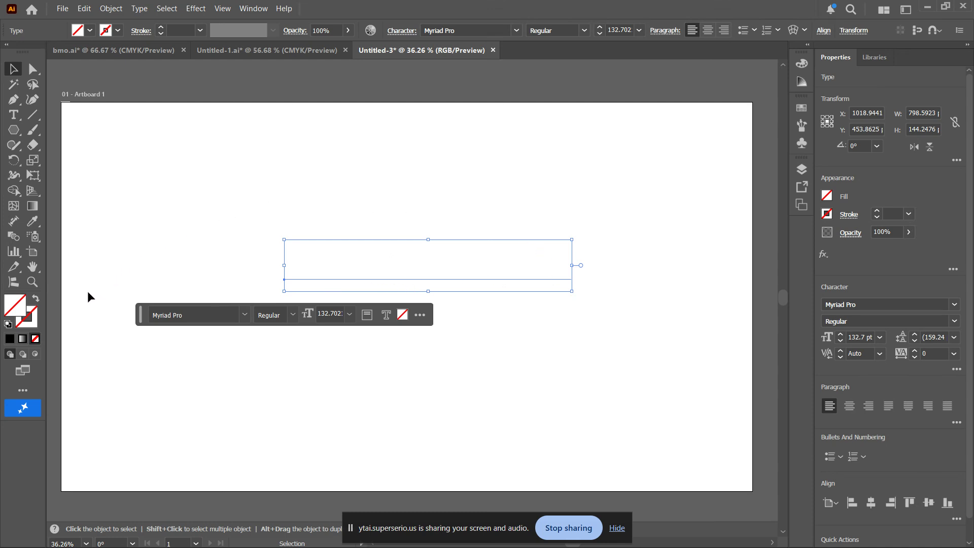
- Give the text a red stroke colour (ed1c24)
{"action": "left_click", "coordinate": [34, 325]}
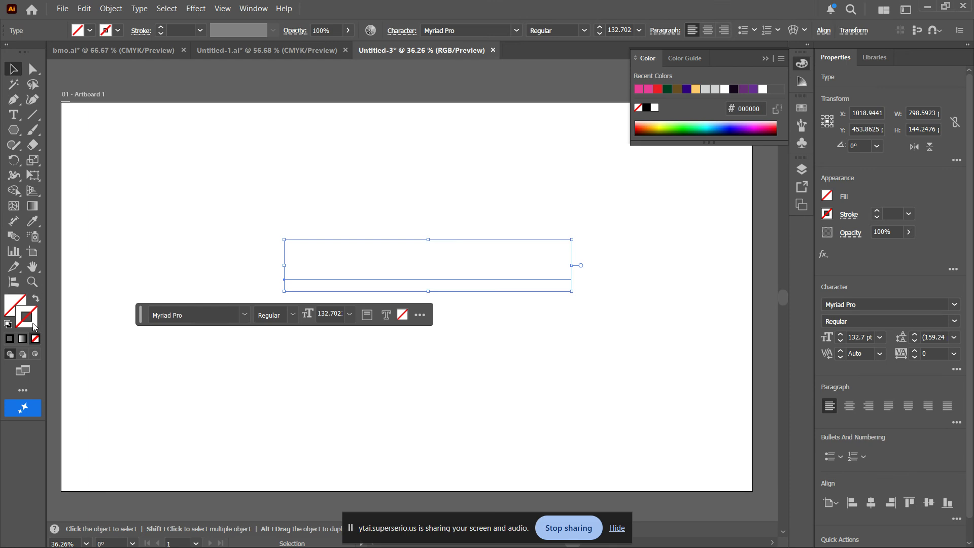
{"action": "left_click", "coordinate": [639, 90]}
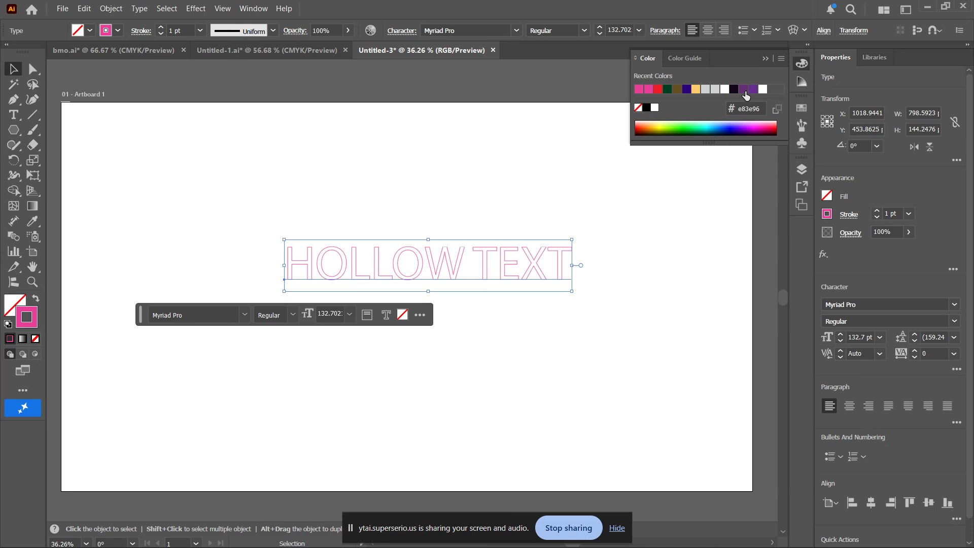
{"action": "left_click", "coordinate": [745, 90]}
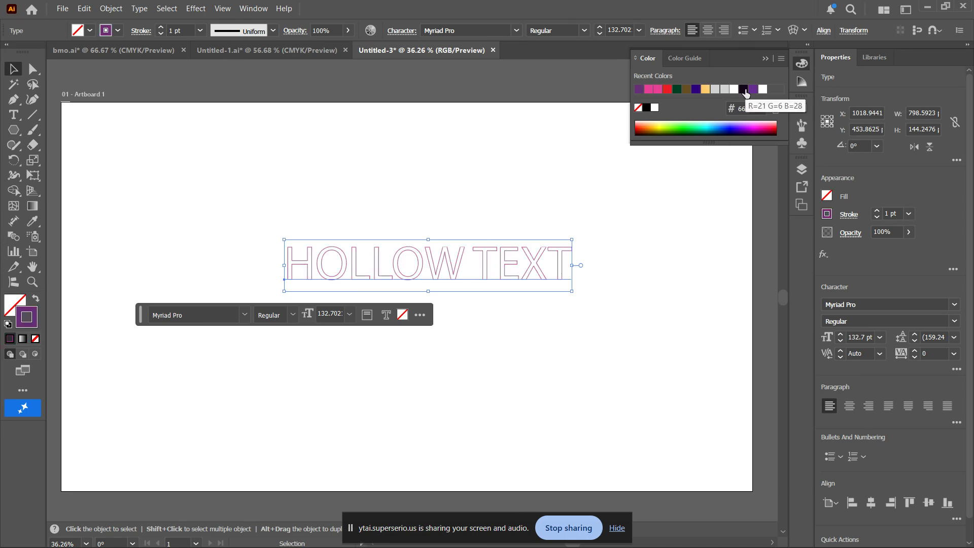
{"action": "left_click", "coordinate": [668, 93]}
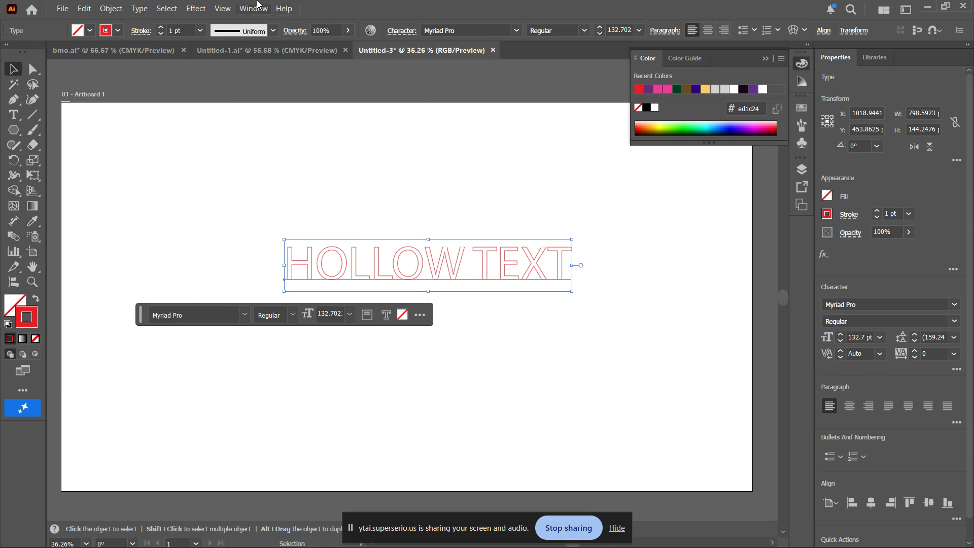
- Set the text's stroke weight to 4 pt and align the stroke to the outside of the letters
{"action": "left_click", "coordinate": [257, 7]}
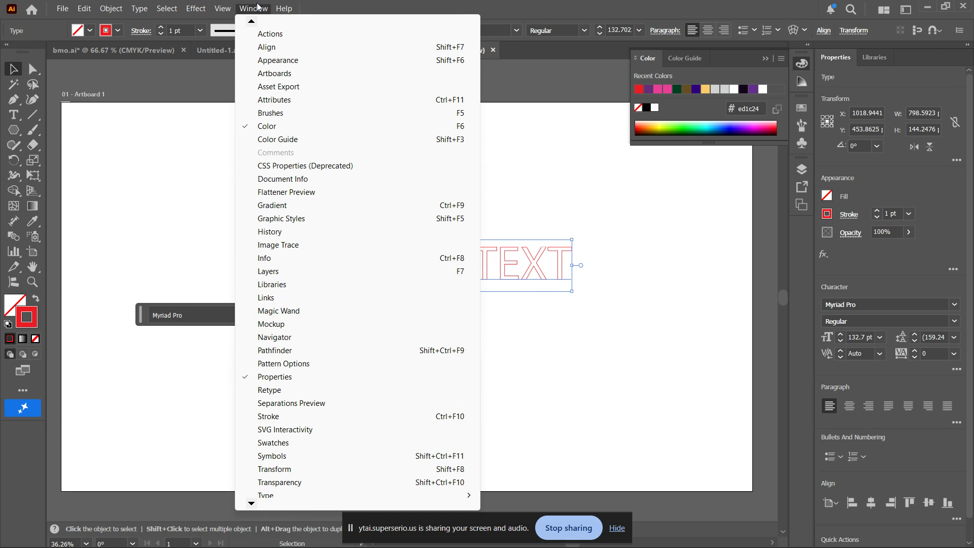
{"action": "left_click", "coordinate": [338, 416]}
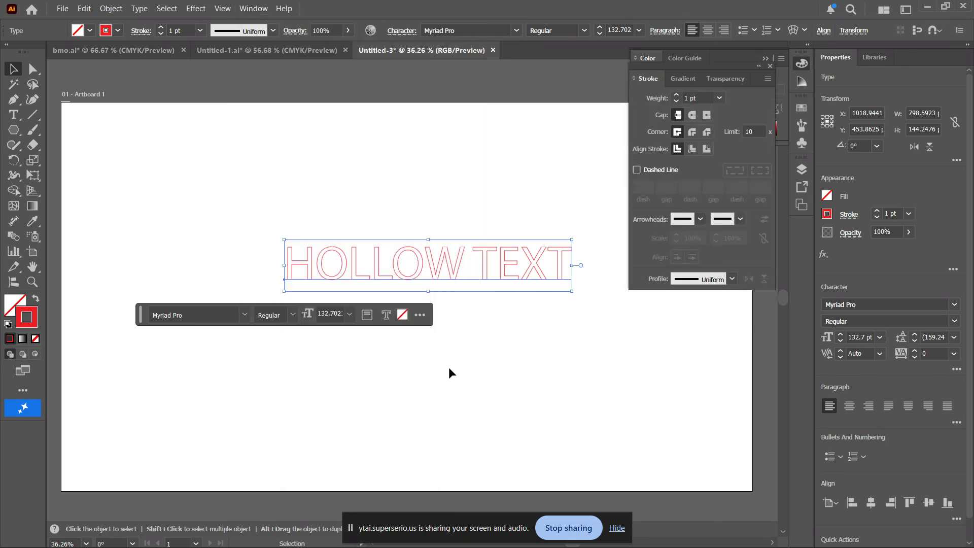
{"action": "left_click", "coordinate": [680, 93]}
{"action": "left_click", "coordinate": [679, 93]}
{"action": "left_click", "coordinate": [679, 93]}
{"action": "left_click", "coordinate": [680, 92]}
{"action": "left_click", "coordinate": [679, 93]}
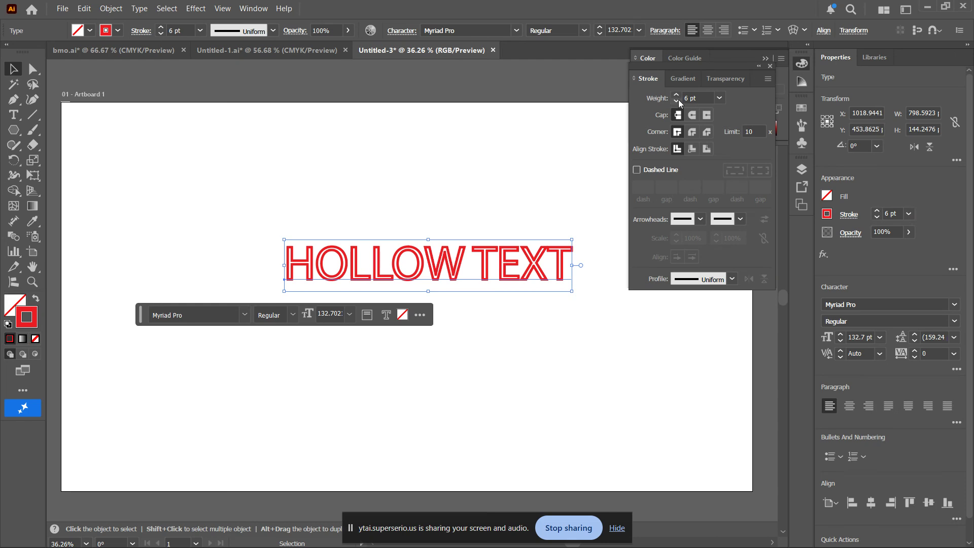
{"action": "left_click", "coordinate": [679, 101]}
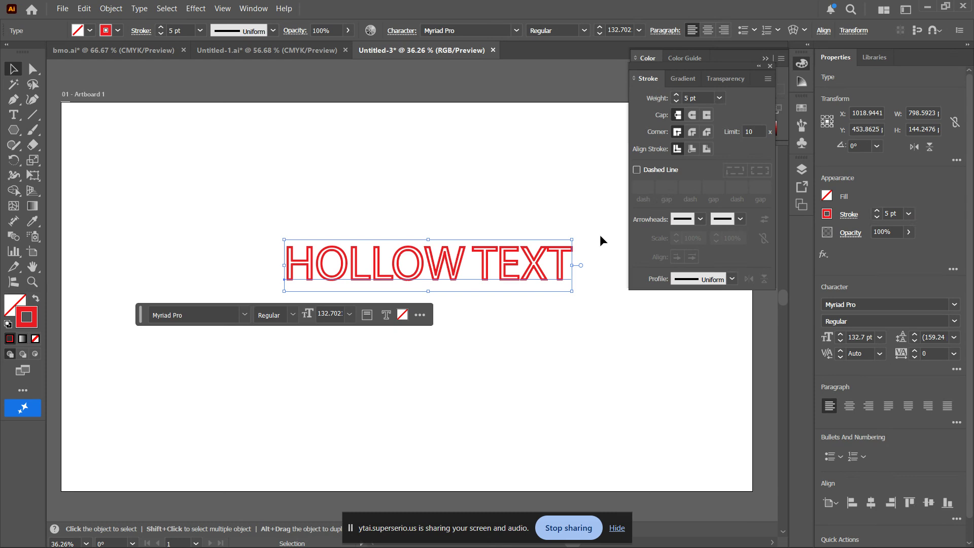
{"action": "left_click", "coordinate": [676, 95]}
{"action": "left_click", "coordinate": [675, 95]}
{"action": "left_click", "coordinate": [676, 94]}
{"action": "left_click", "coordinate": [676, 95]}
{"action": "left_click", "coordinate": [676, 95]}
{"action": "left_click", "coordinate": [676, 95]}
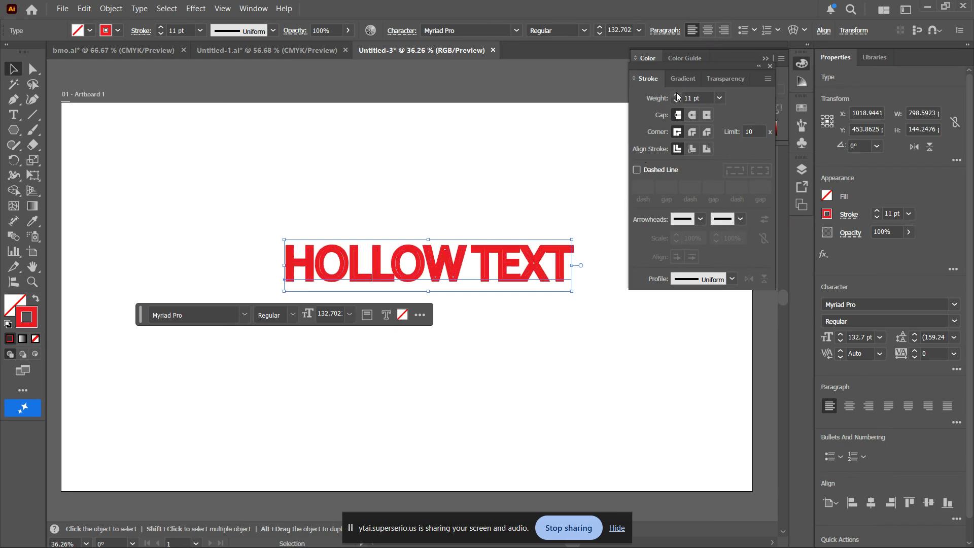
{"action": "left_click", "coordinate": [679, 101]}
{"action": "left_click", "coordinate": [680, 101]}
{"action": "left_click", "coordinate": [680, 101]}
{"action": "left_click", "coordinate": [679, 102]}
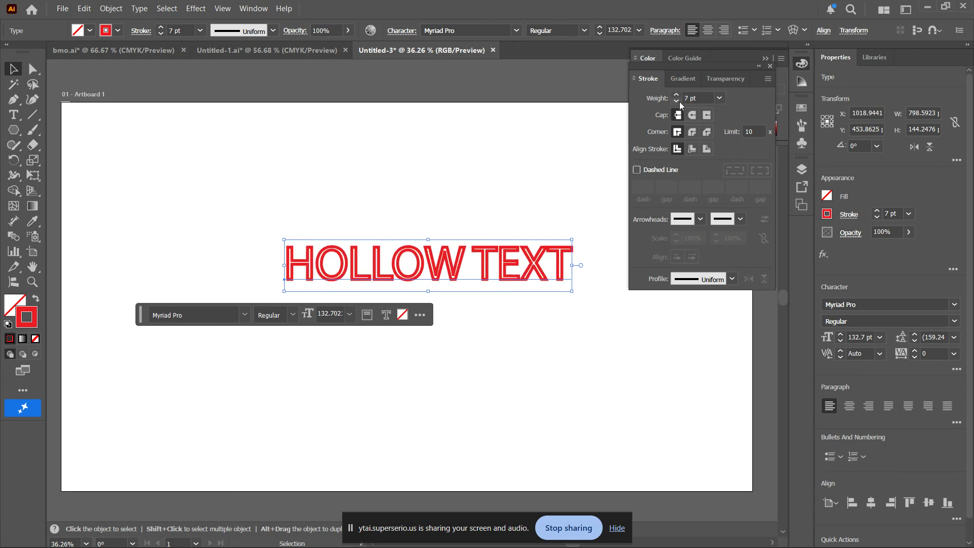
{"action": "left_click", "coordinate": [680, 101]}
{"action": "left_click", "coordinate": [680, 101]}
{"action": "left_click", "coordinate": [680, 101]}
{"action": "left_click", "coordinate": [679, 102]}
{"action": "left_click", "coordinate": [680, 102]}
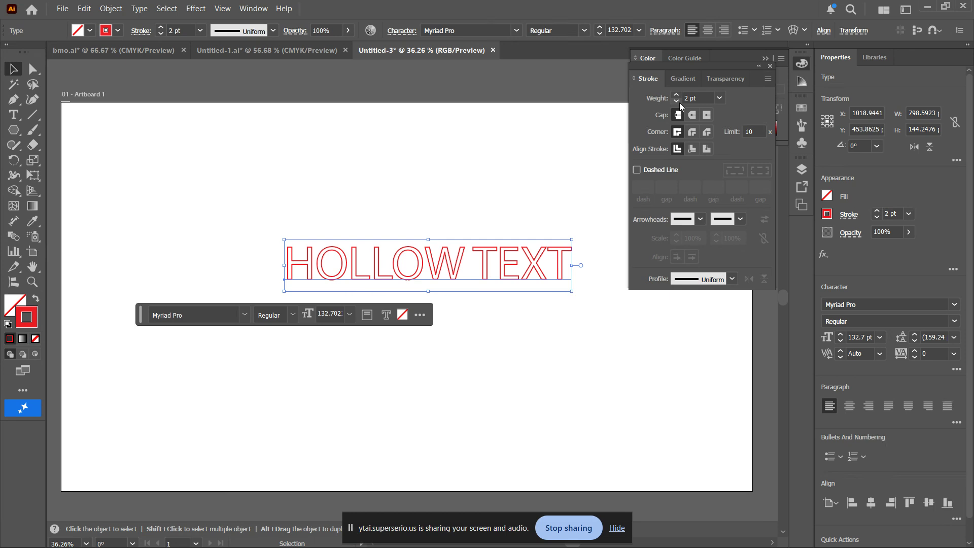
{"action": "left_click", "coordinate": [679, 95]}
{"action": "left_click", "coordinate": [679, 95]}
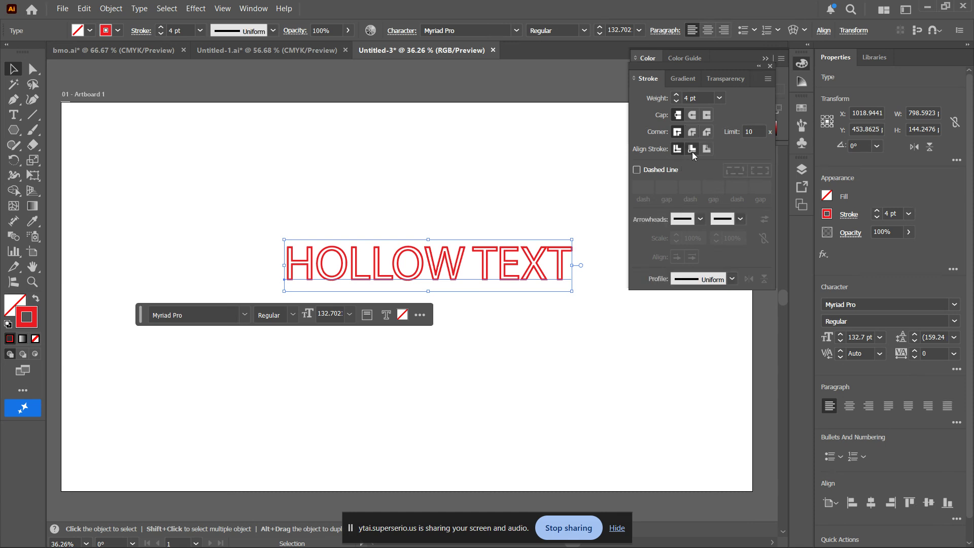
{"action": "left_click", "coordinate": [704, 150]}
{"action": "left_click", "coordinate": [706, 151]}
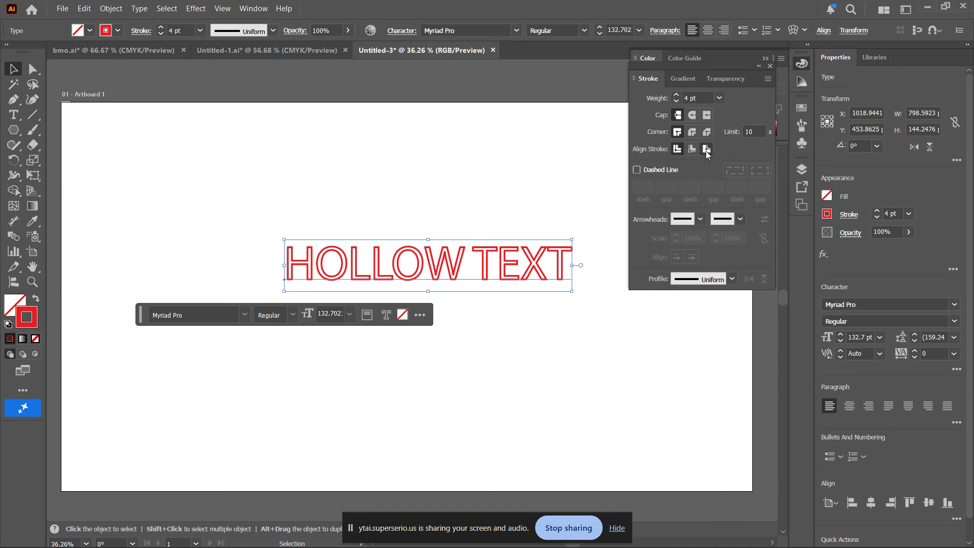